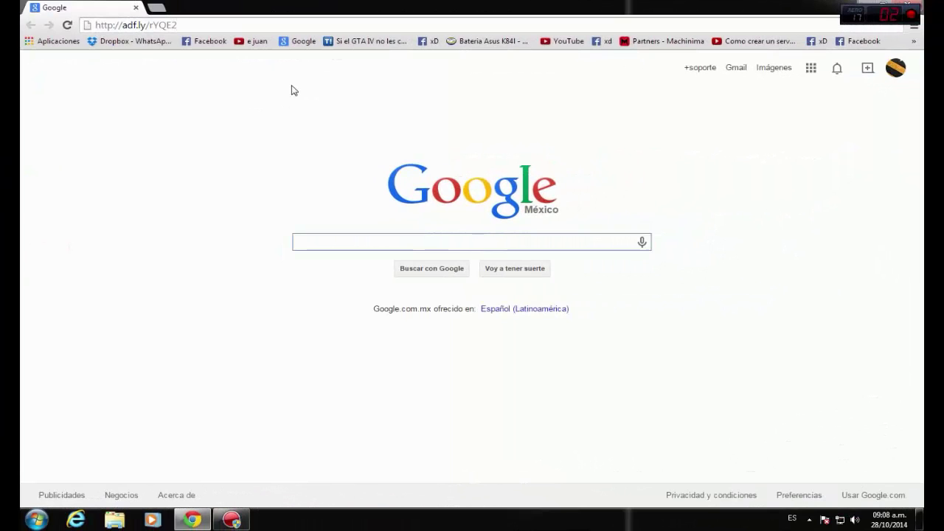
Open adf.ly/rYQE2, skip the advertisement, and download BlueStacks_HD_0.7.9.860_Mod.rar from MEGA to the computer
key("Return")
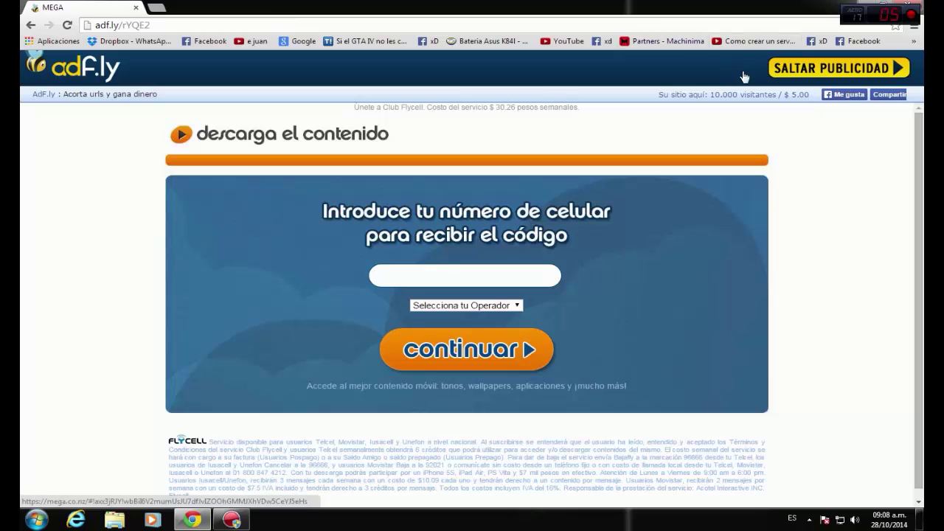
left_click(776, 70)
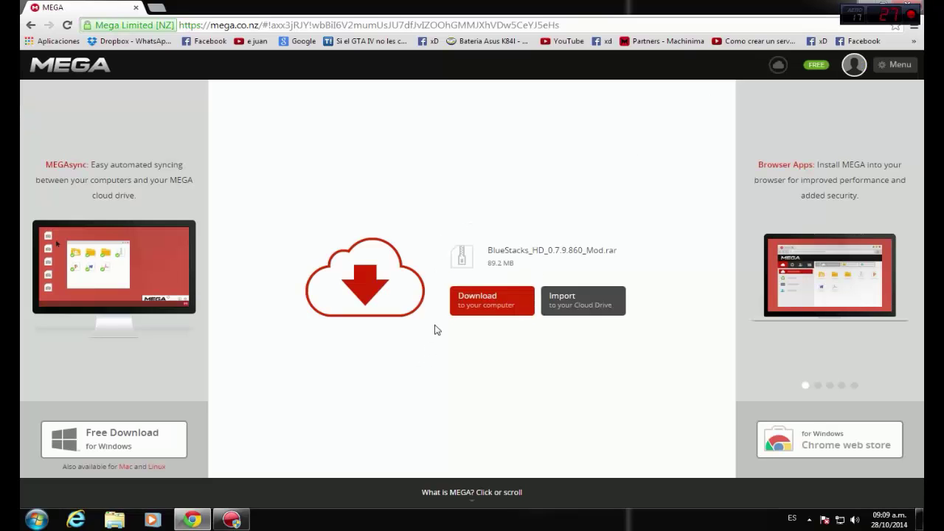
left_click(472, 310)
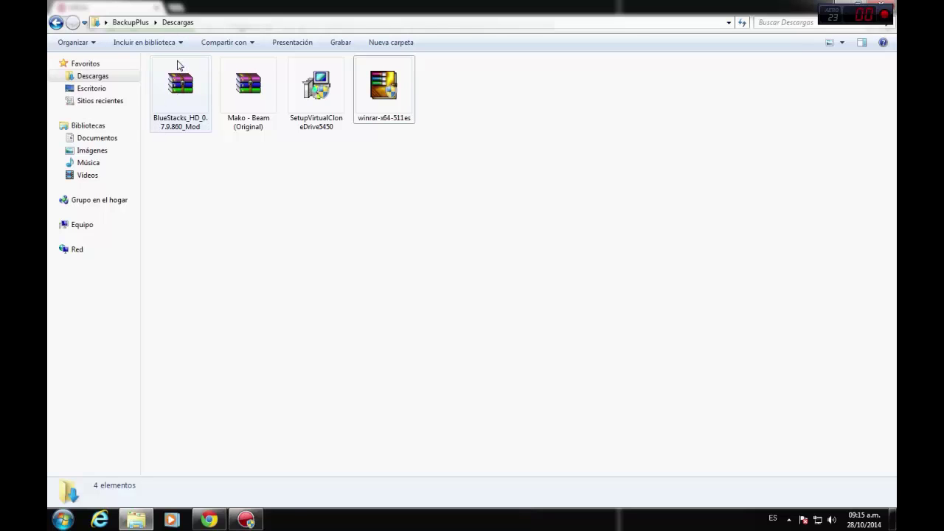
Extract the BlueStacks_HD_0.7.9.860_Mod archive in Descargas into a folder of the same name
left_click(171, 95)
right_click(176, 88)
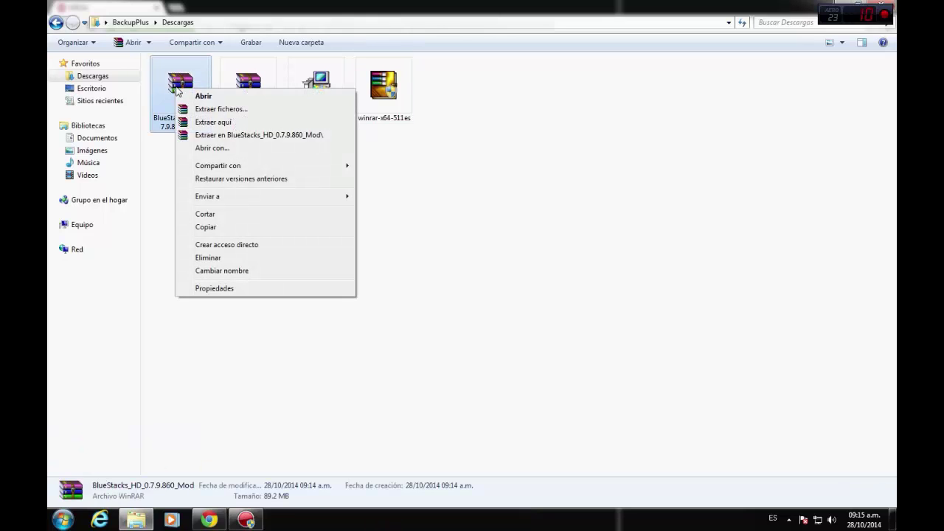
left_click(201, 135)
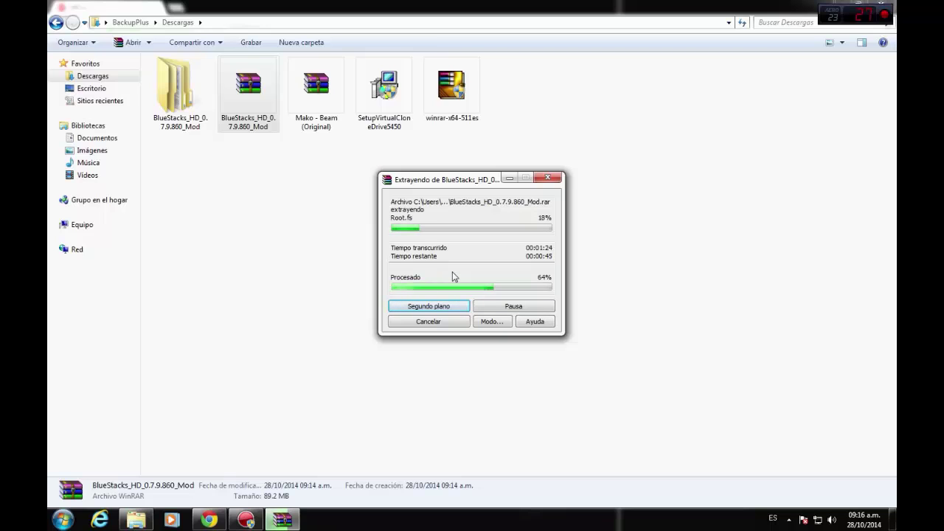
left_click(804, 520)
left_click(717, 506)
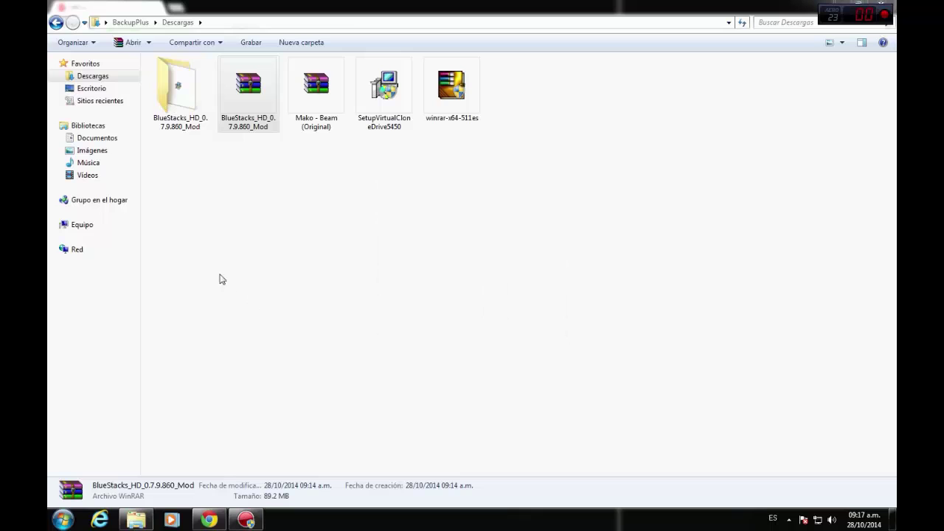
Run the BlueStacks_HD_0.7.9.860_Mod installer package from the extracted folder, allowing it past the security warning
double_click(193, 112)
right_click(186, 89)
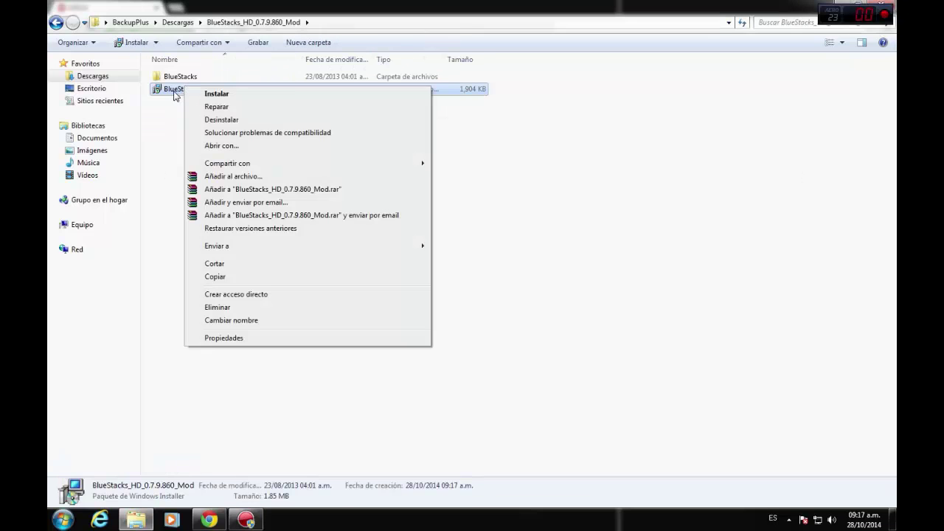
left_click(270, 95)
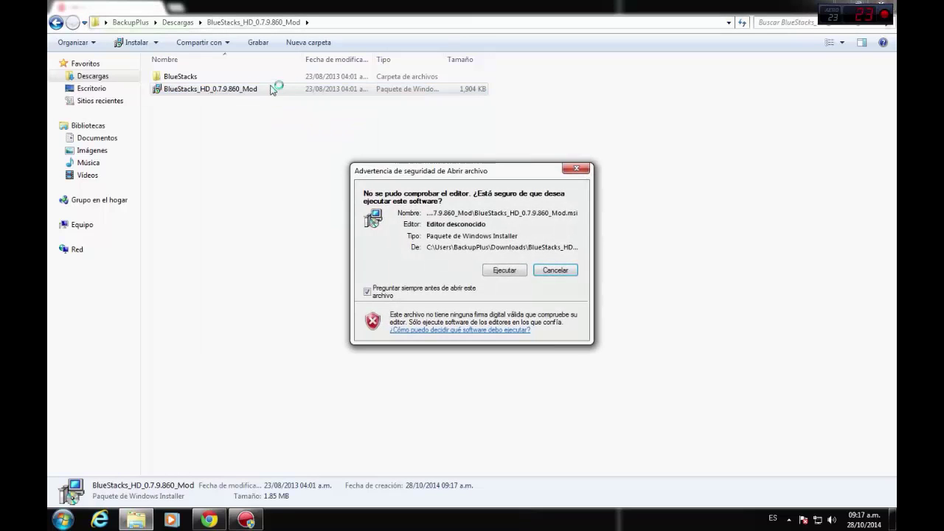
left_click(499, 269)
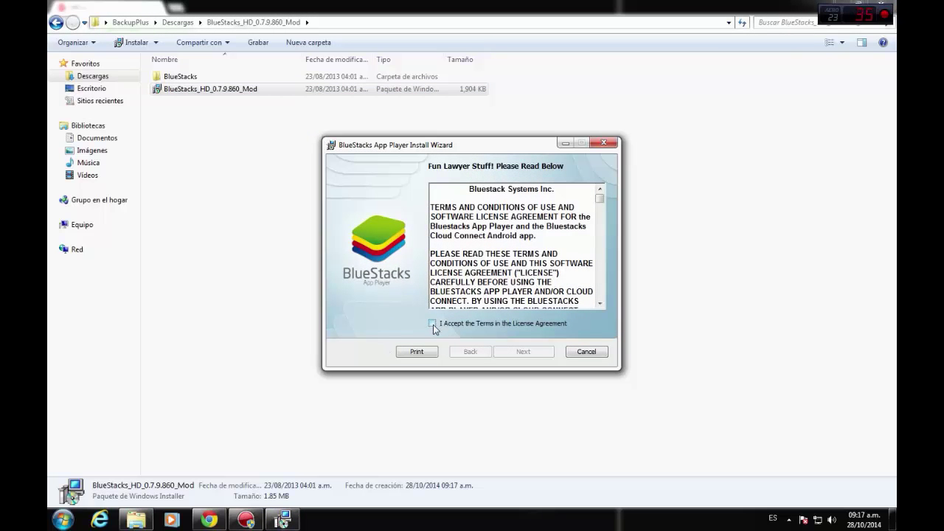
Accept the license agreement and install BlueStacks App Player with App store access and App Notifications enabled
left_click(433, 324)
left_click(523, 352)
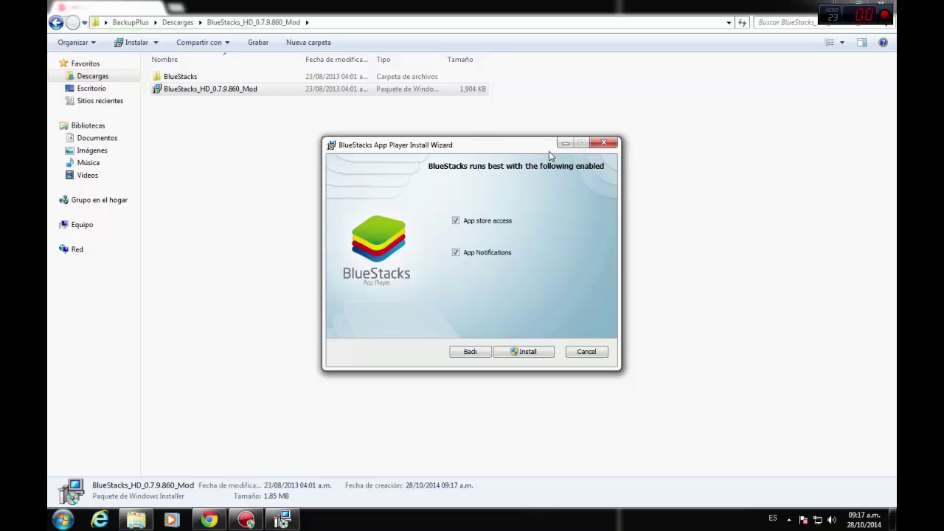
left_click(525, 357)
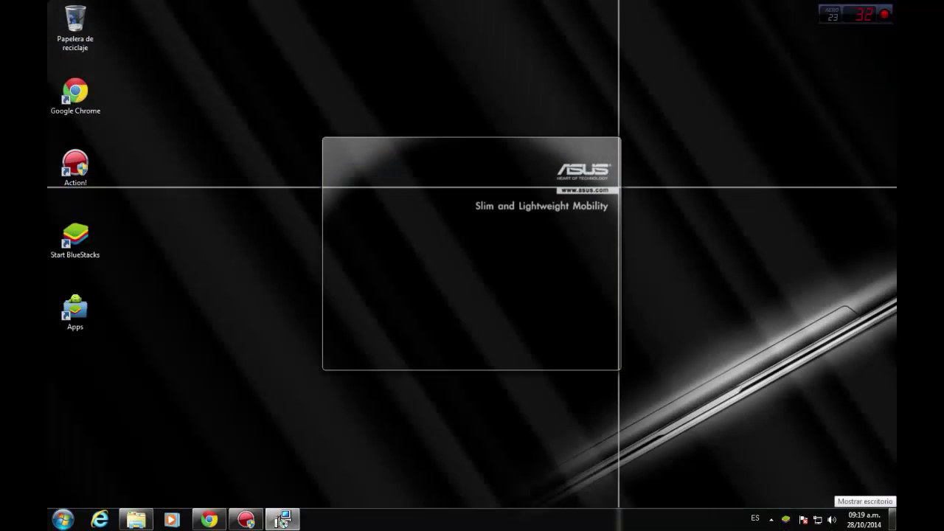
Look at the Start BlueStacks and Apps shortcuts on the desktop, and bring the install wizard back into view
left_click(893, 519)
left_click_drag(161, 325, 92, 247)
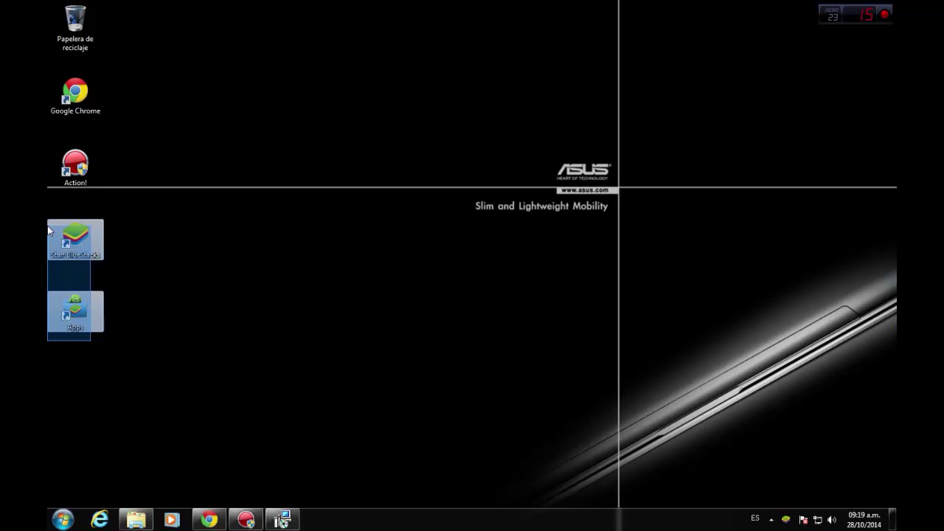
left_click(124, 312)
left_click(283, 519)
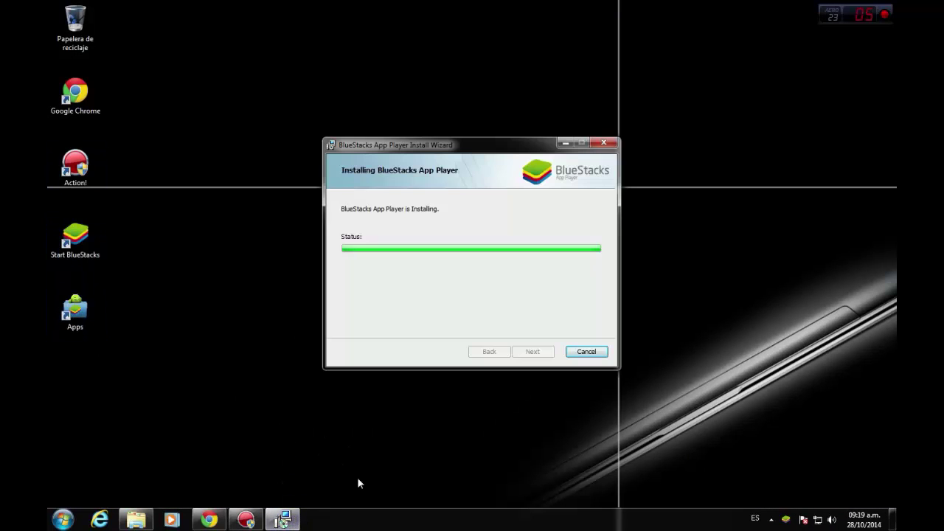
left_click_drag(375, 145, 399, 26)
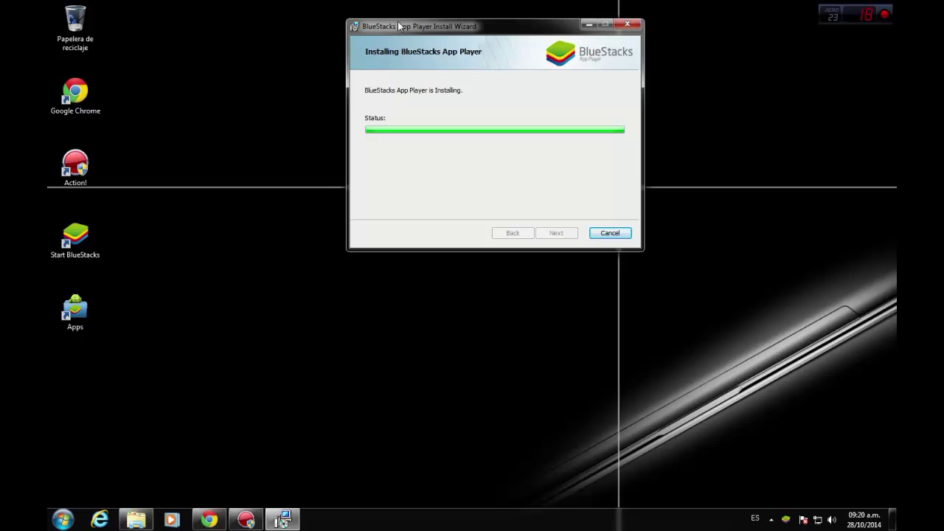
Check the install wizard's progress and bring the BlueStacks player to the front
key("super")
key("super")
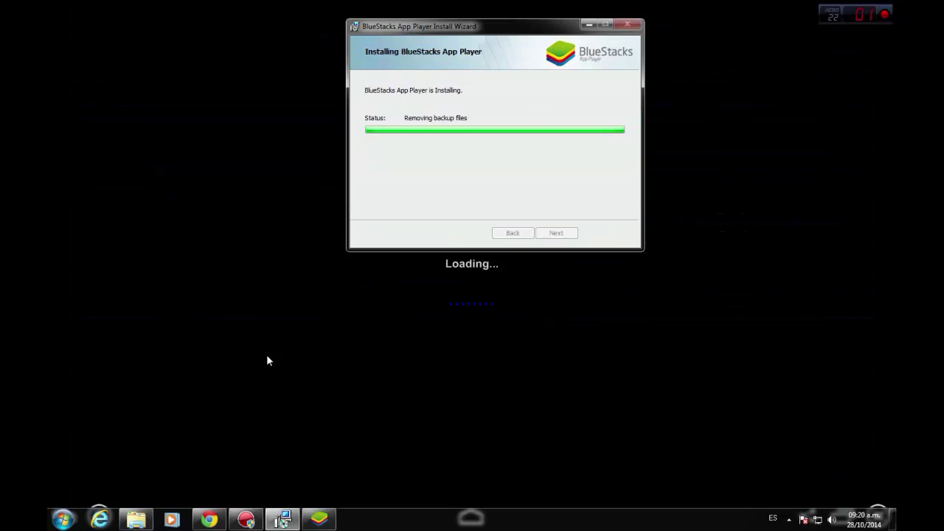
left_click(363, 519)
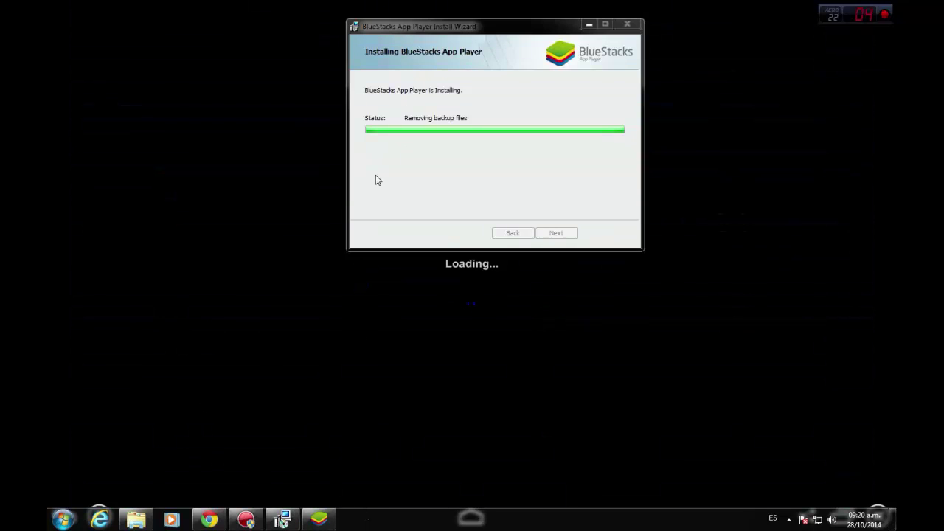
left_click(319, 519)
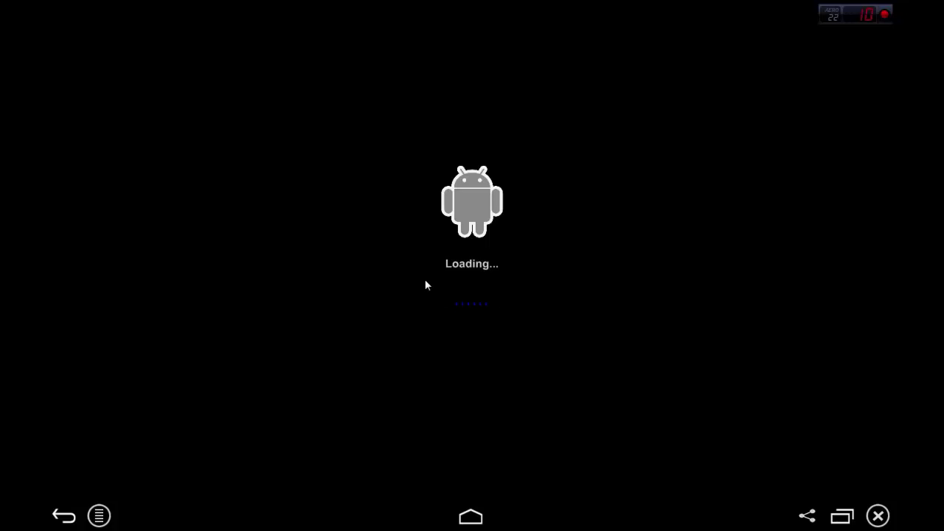
key("alt+Tab")
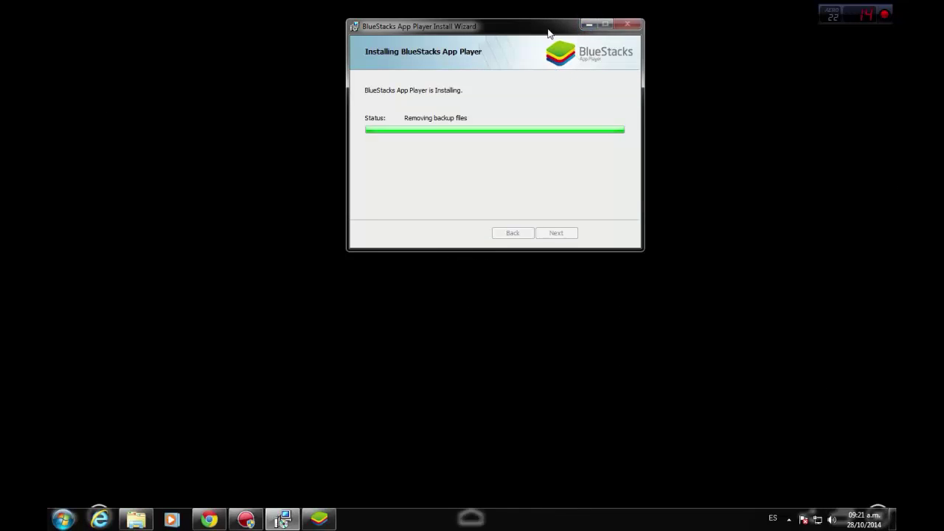
key("alt+Tab")
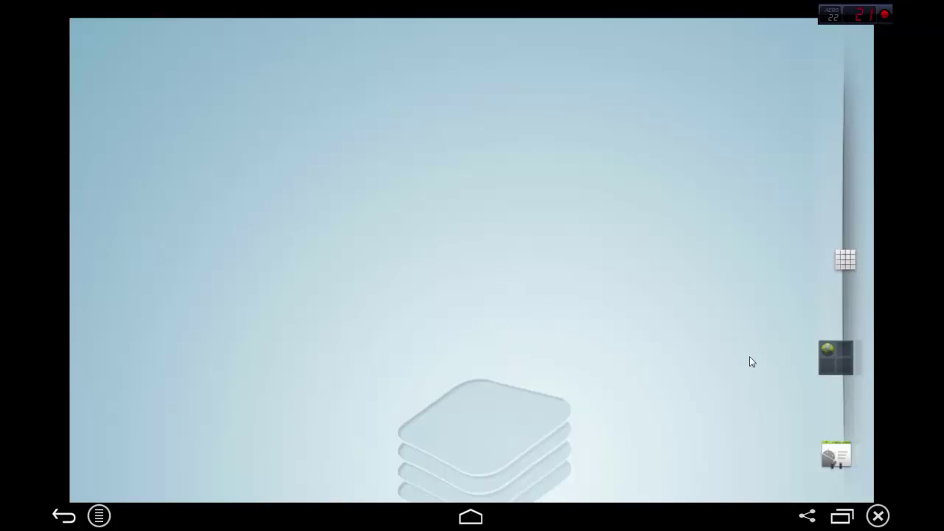
Check the Android version under Acerca del teléfono in the Android settings and return to the home screen
left_click(846, 259)
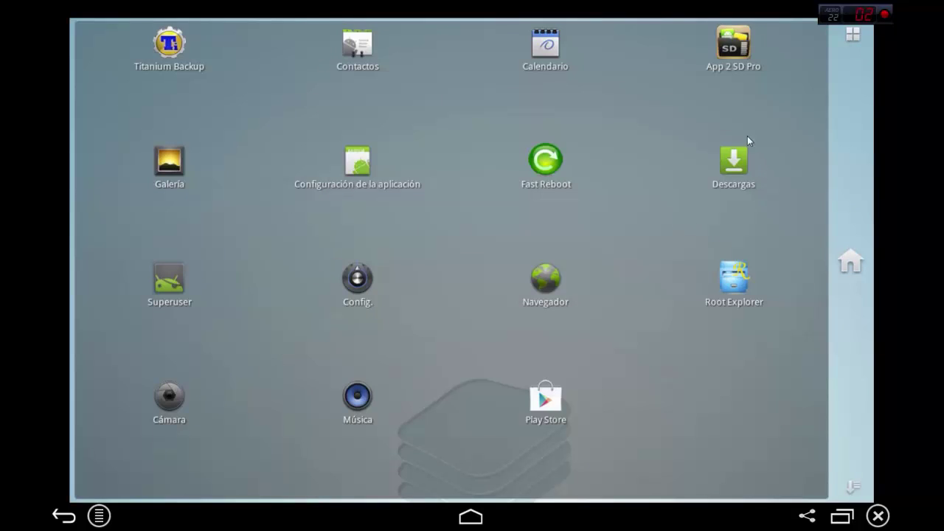
left_click(359, 284)
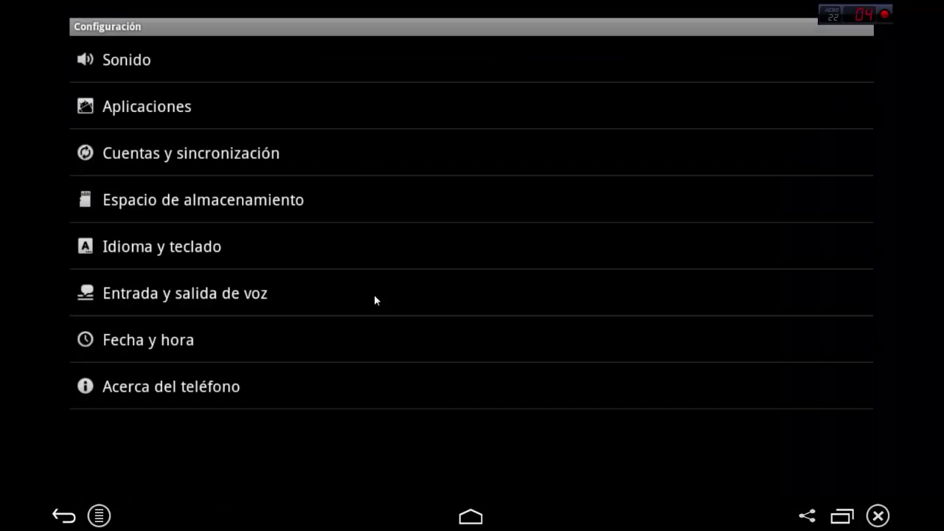
left_click(265, 389)
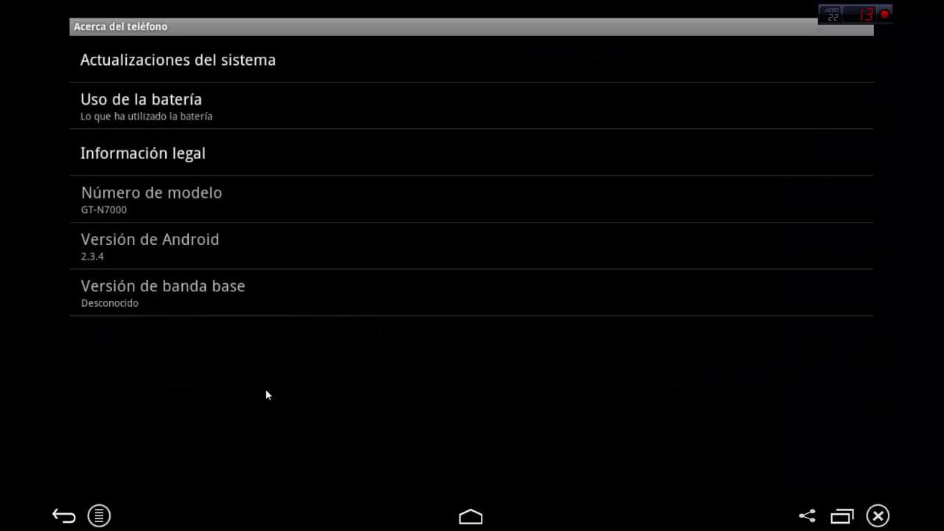
left_click(145, 239)
left_click(145, 239)
left_click(63, 515)
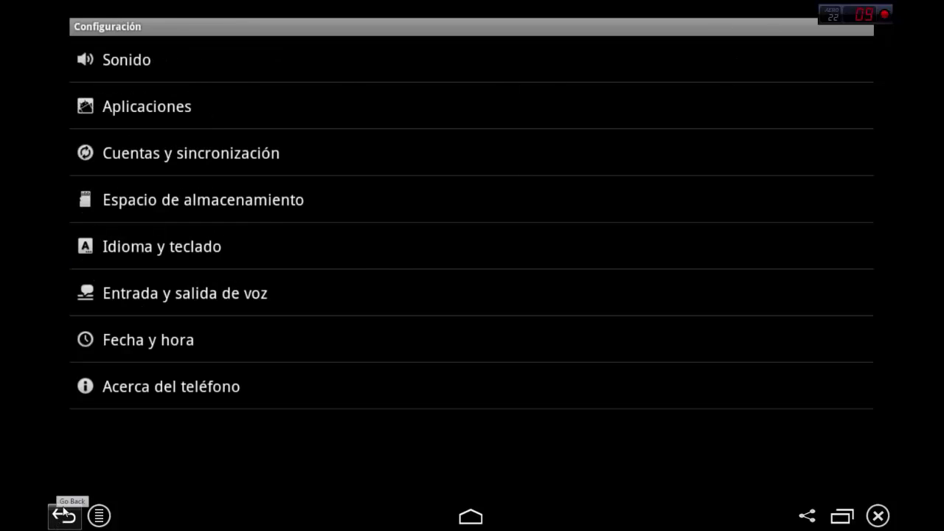
left_click(62, 515)
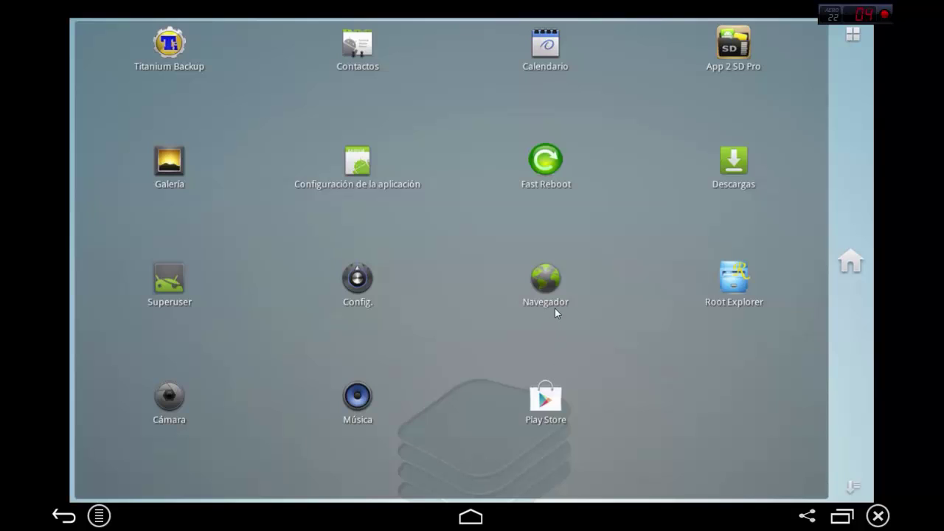
left_click(339, 374)
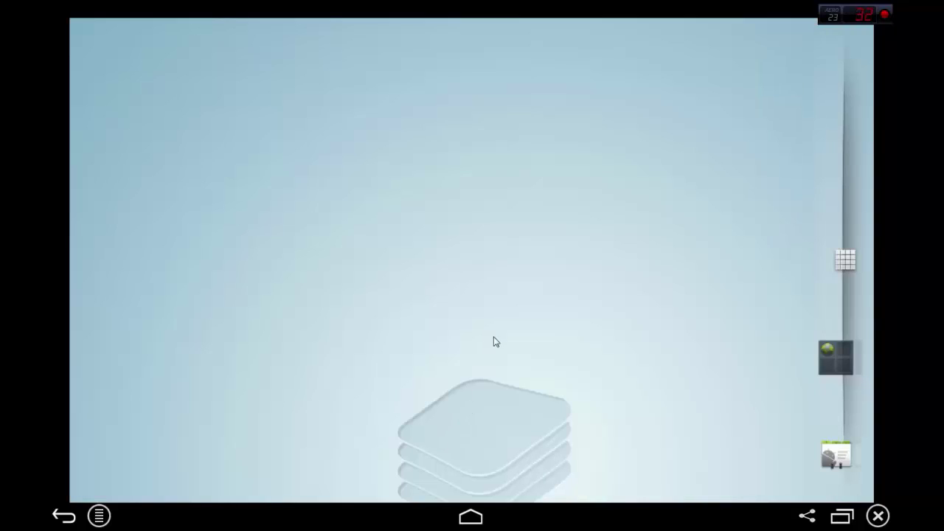